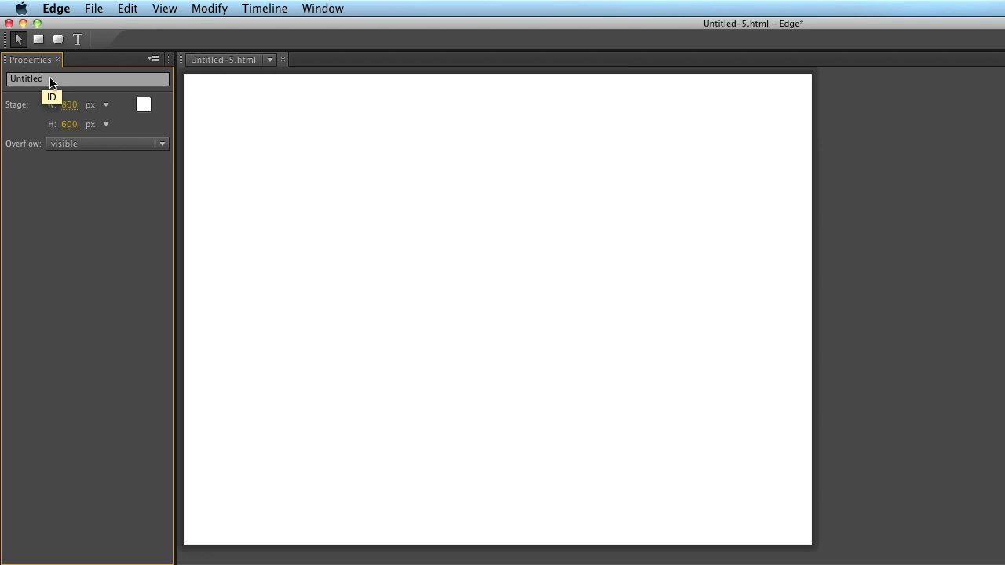
- Rename the stage's ID to 'The Stage'
click(49, 79)
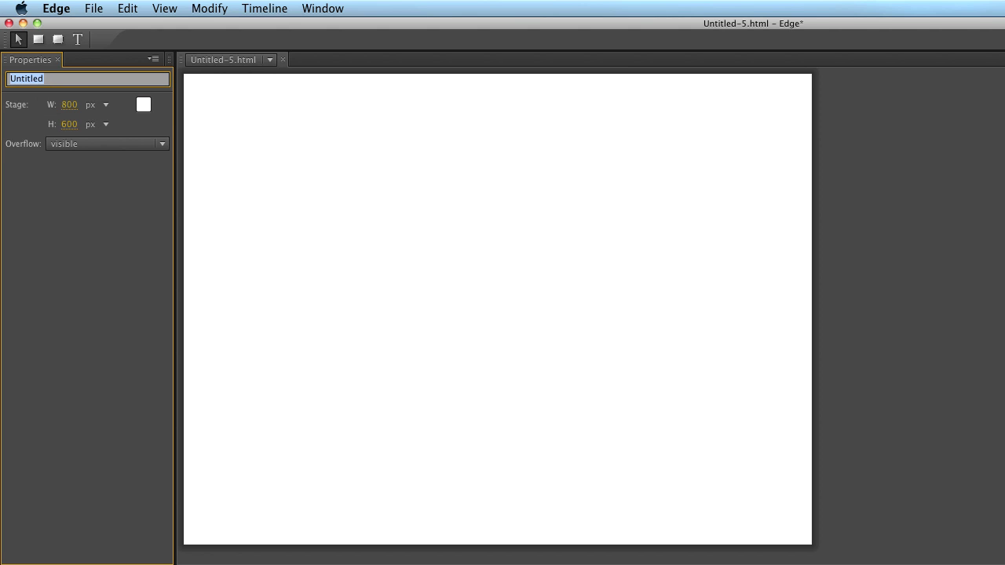
text(The Stage)
click(65, 180)
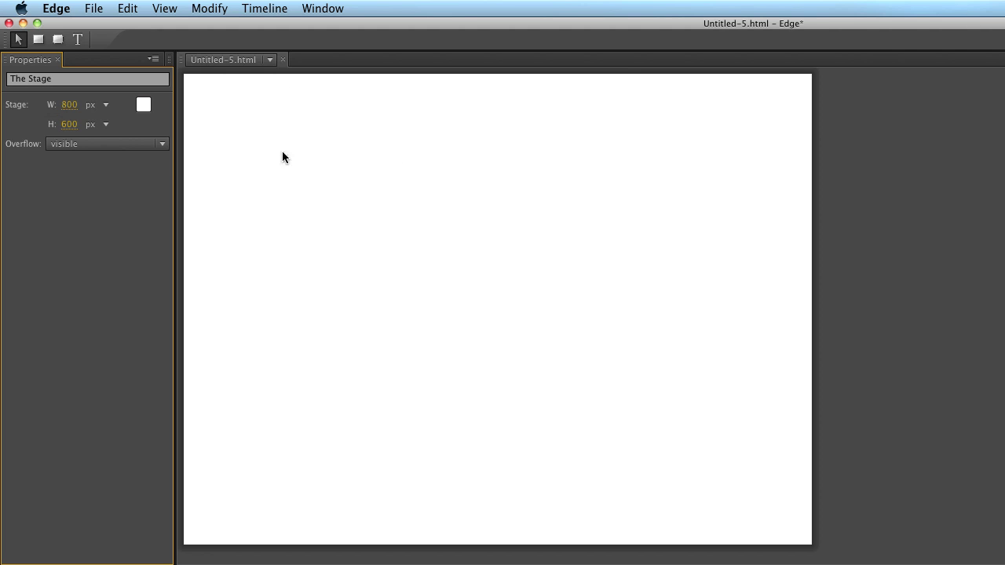
- Set the stage size back to 800 × 600 px and keep its white background colour
mouse_move(70, 110)
mouse_down()
mouse_move(110, 106)
mouse_move(72, 106)
mouse_move(99, 123)
mouse_move(58, 124)
mouse_up()
click(72, 107)
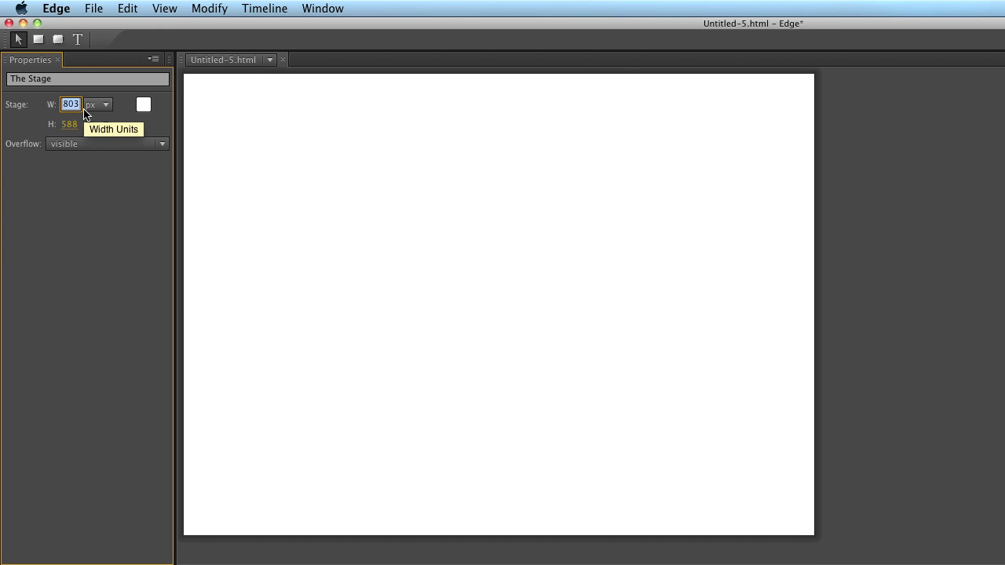
text(800)
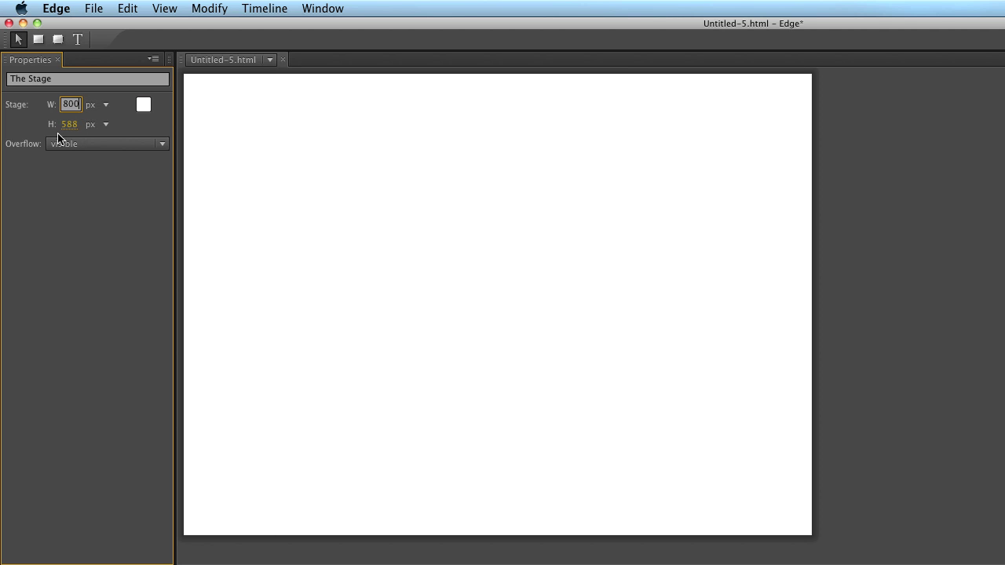
click(70, 130)
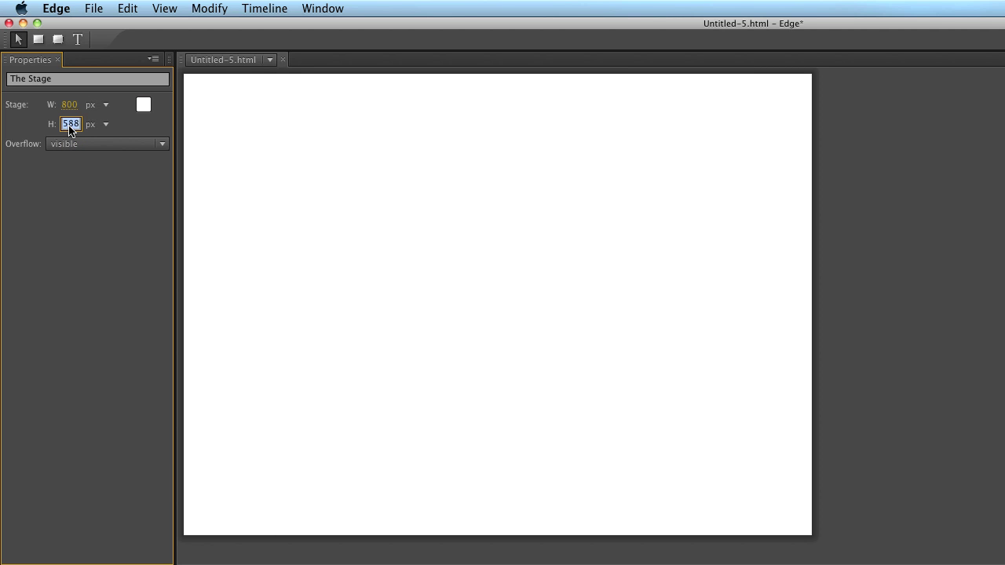
text(800)
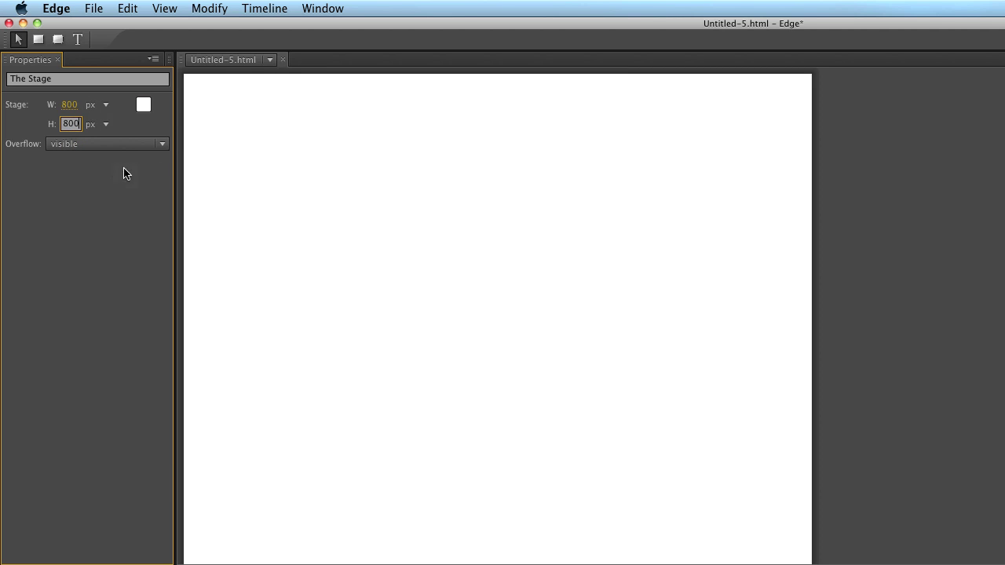
key(BackSpace)
key(BackSpace)
key(BackSpace)
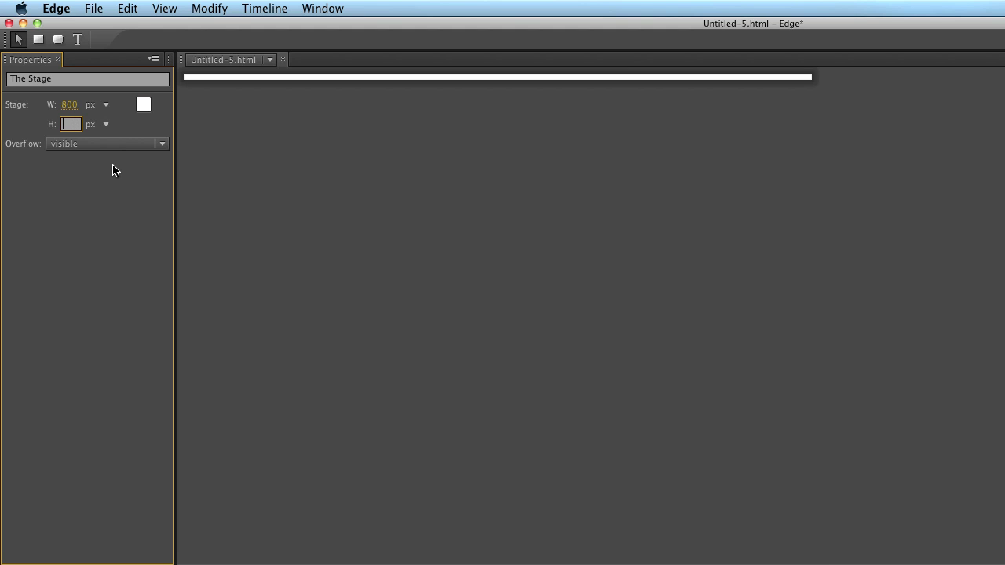
text(600)
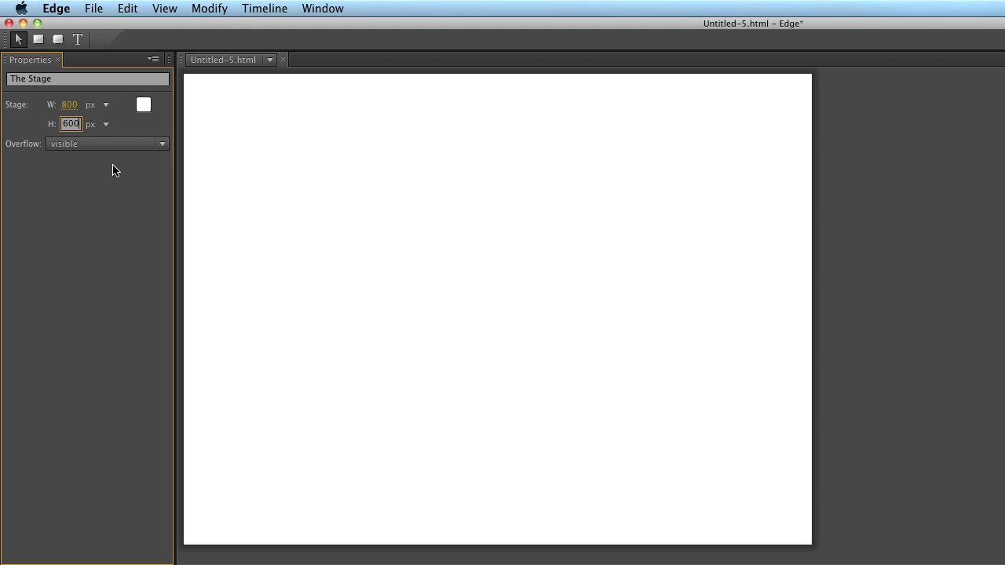
click(144, 105)
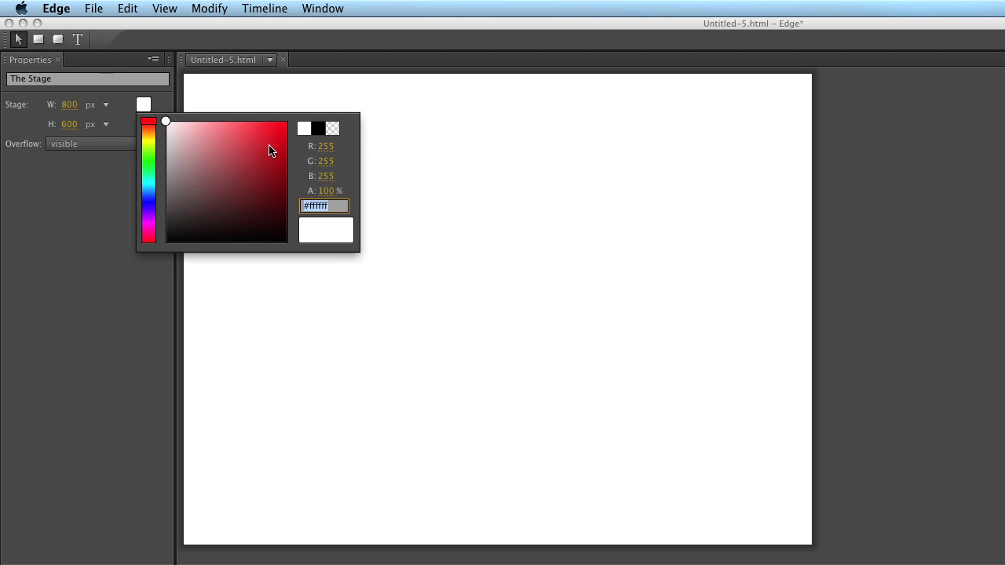
click(77, 224)
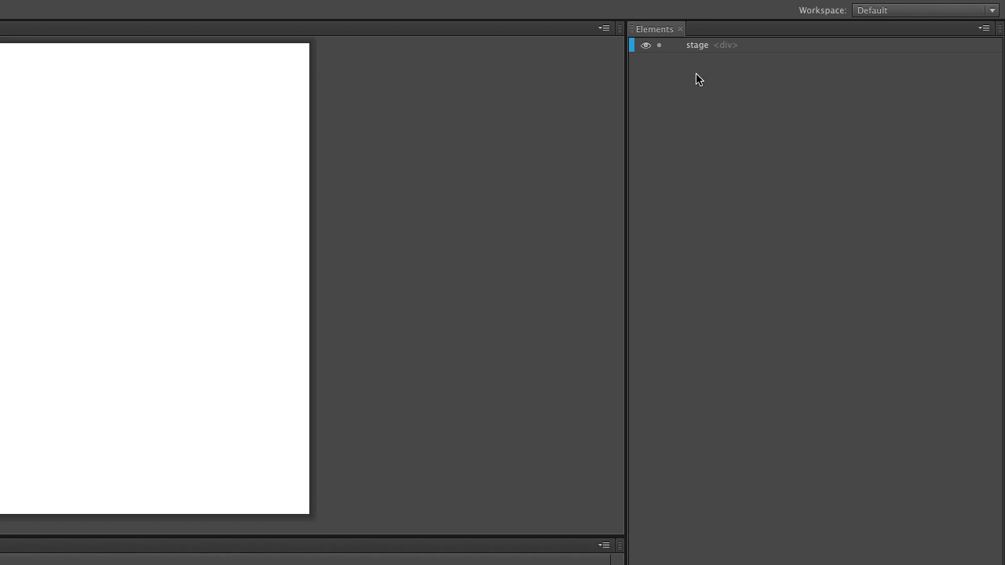
click(874, 11)
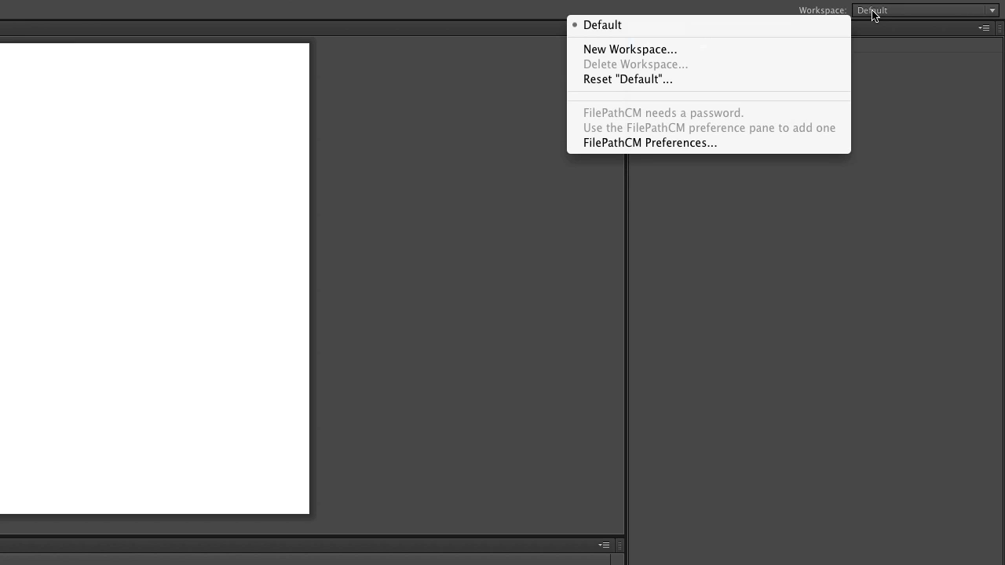
click(956, 194)
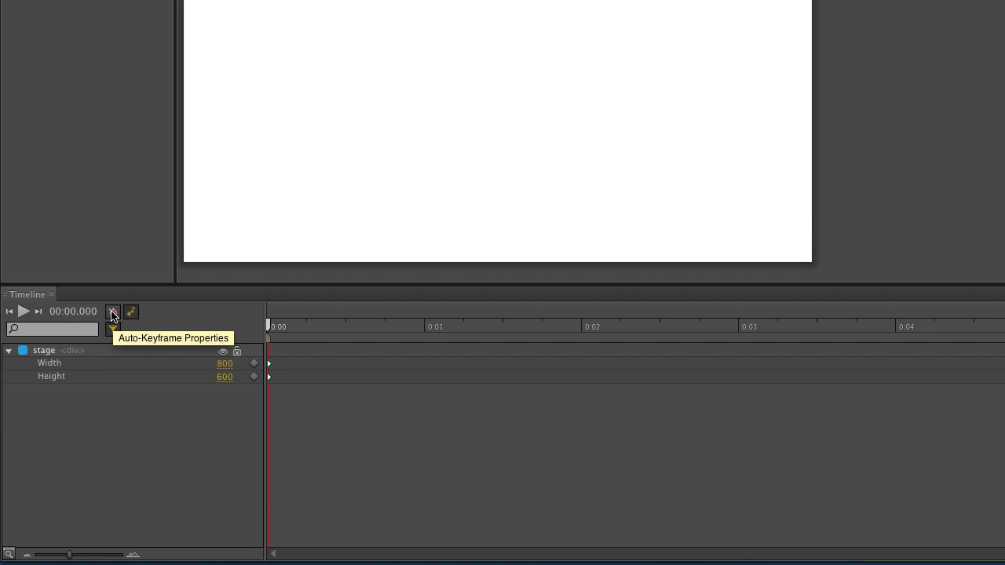
click(112, 314)
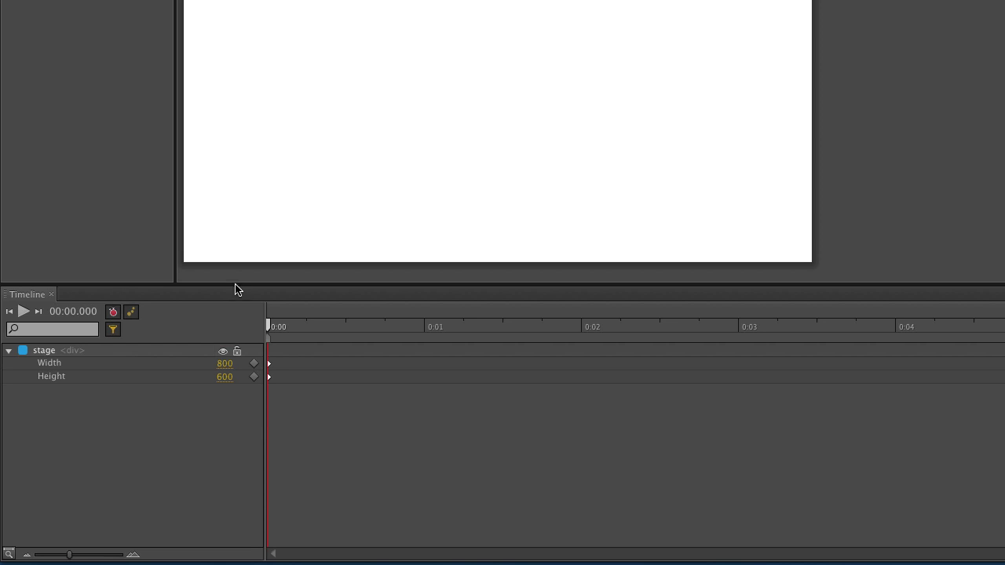
click(114, 314)
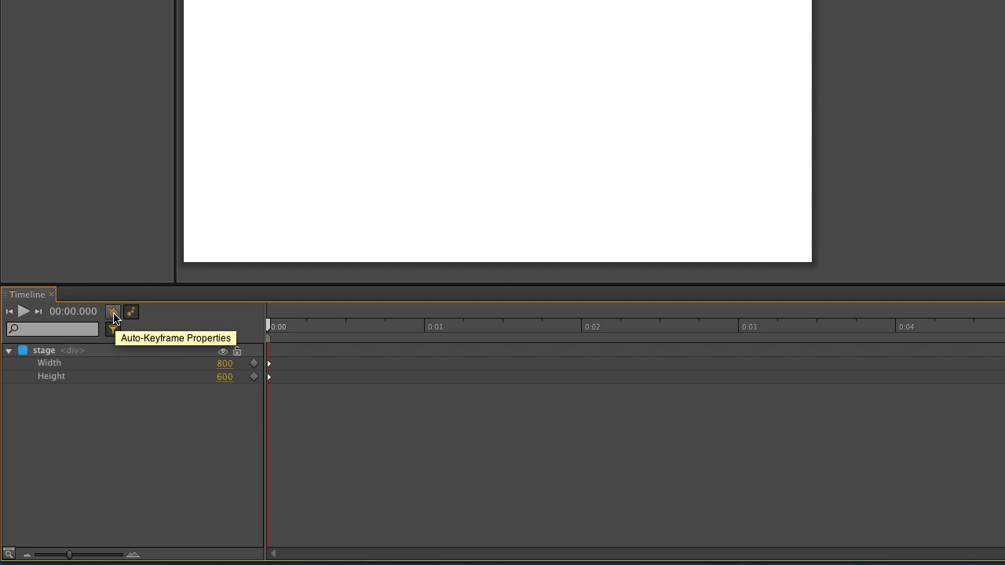
click(114, 315)
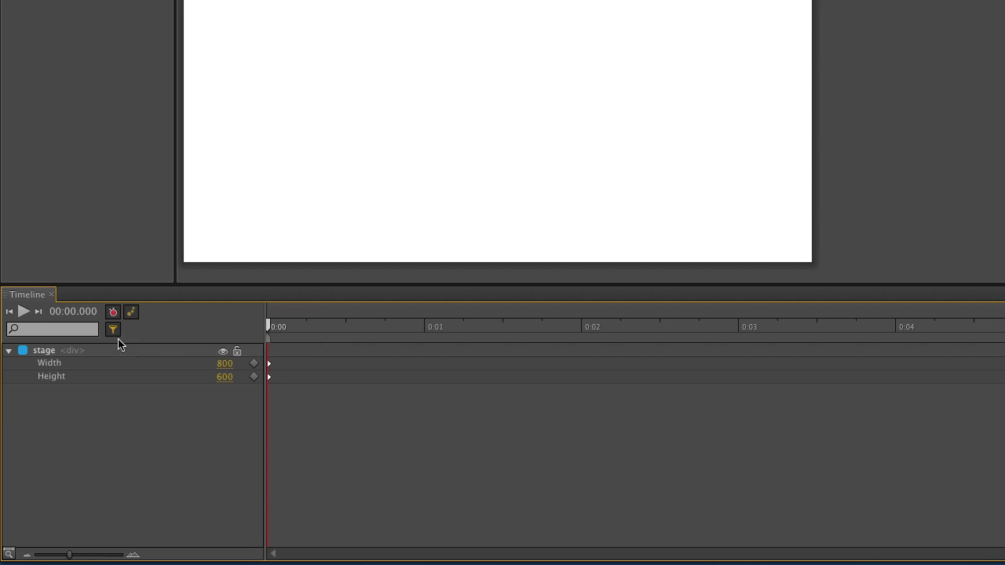
click(114, 335)
- Scrub the playhead along the timeline ruler to the 0:02 mark
drag(269, 332, 583, 336)
- Pin the playhead at 0:02, scrub to 0:03, return to zero, and resize the stage to 803 × 600
click(581, 342)
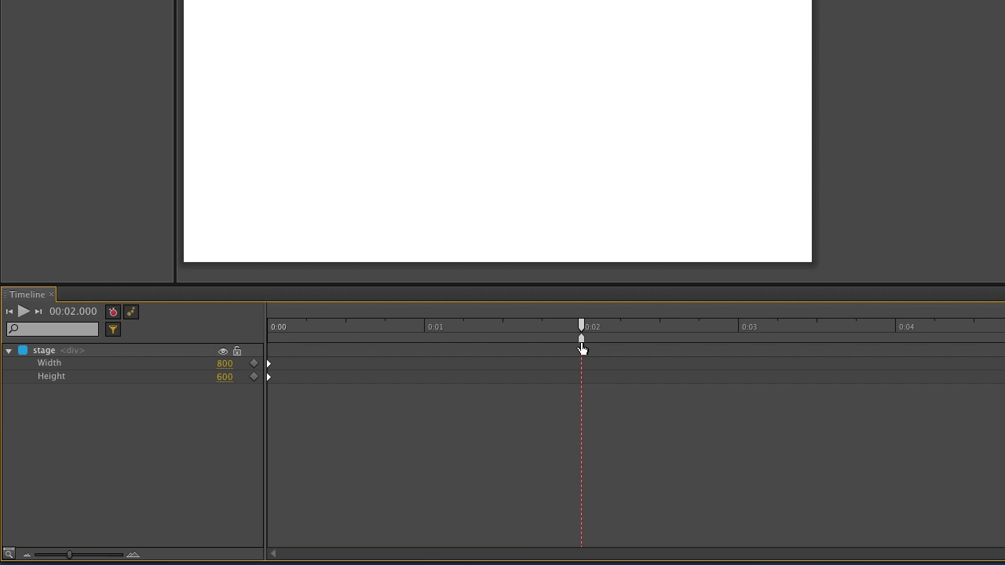
mouse_move(584, 328)
mouse_down()
mouse_move(651, 327)
mouse_move(635, 337)
mouse_move(738, 363)
mouse_up()
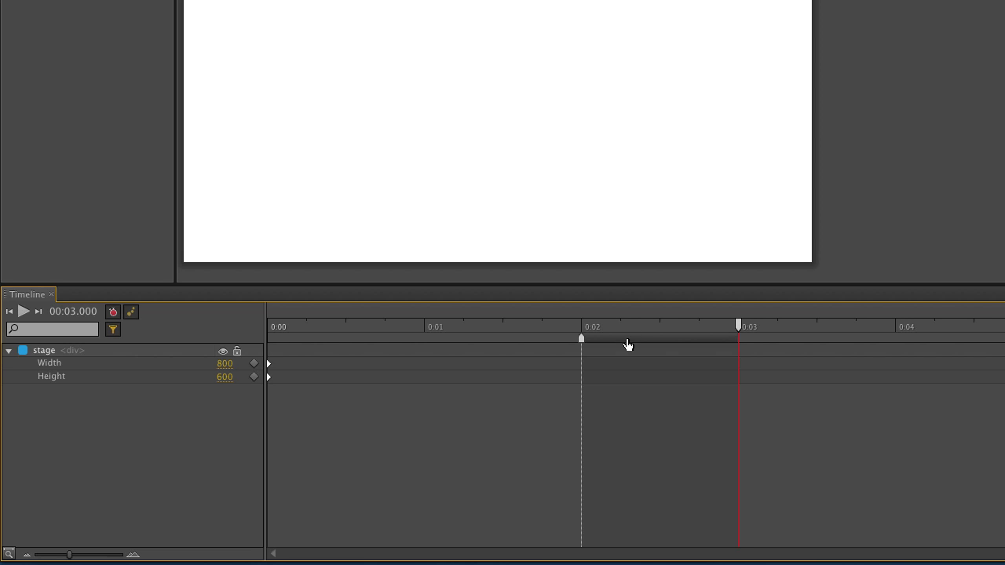
key(Home)
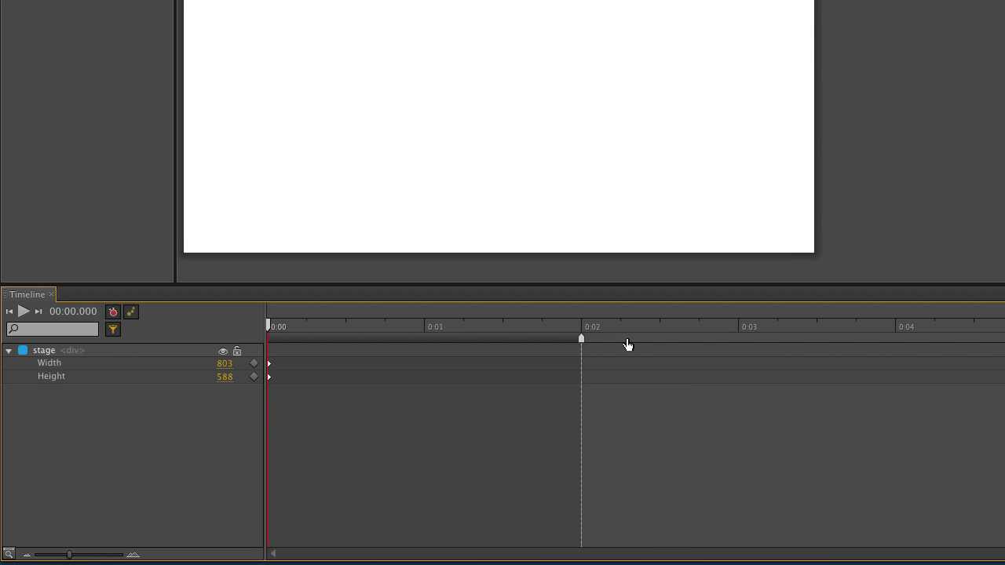
drag(581, 346, 247, 363)
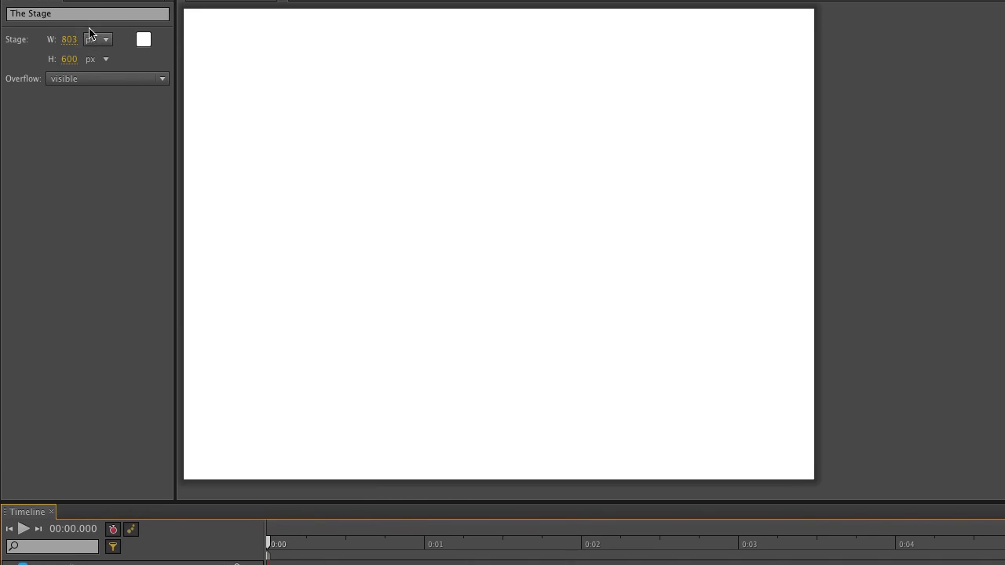
- Draw a grey 268 × 248 px rectangle, Rectangle1, on the left of the stage
click(38, 11)
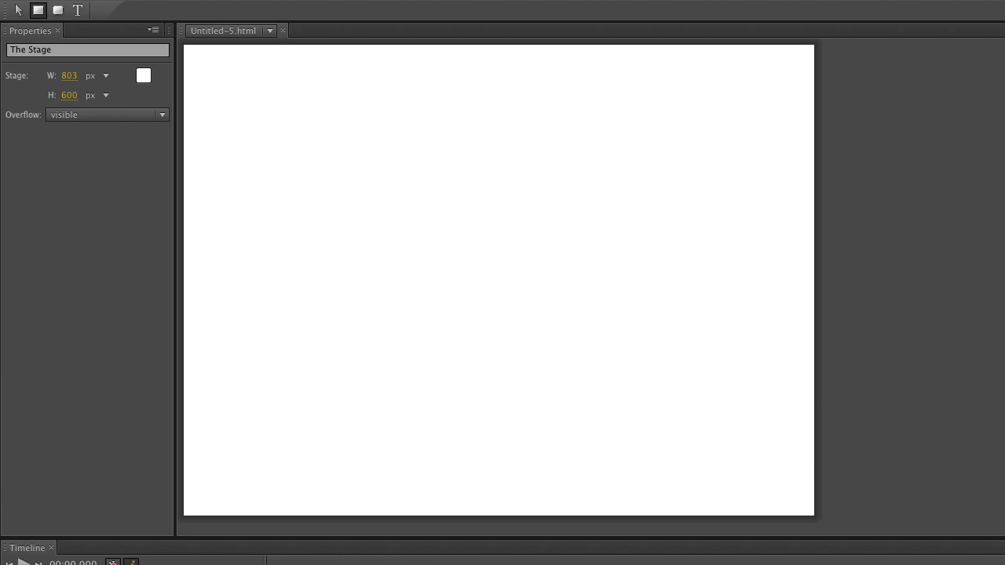
click(114, 562)
drag(211, 148, 422, 343)
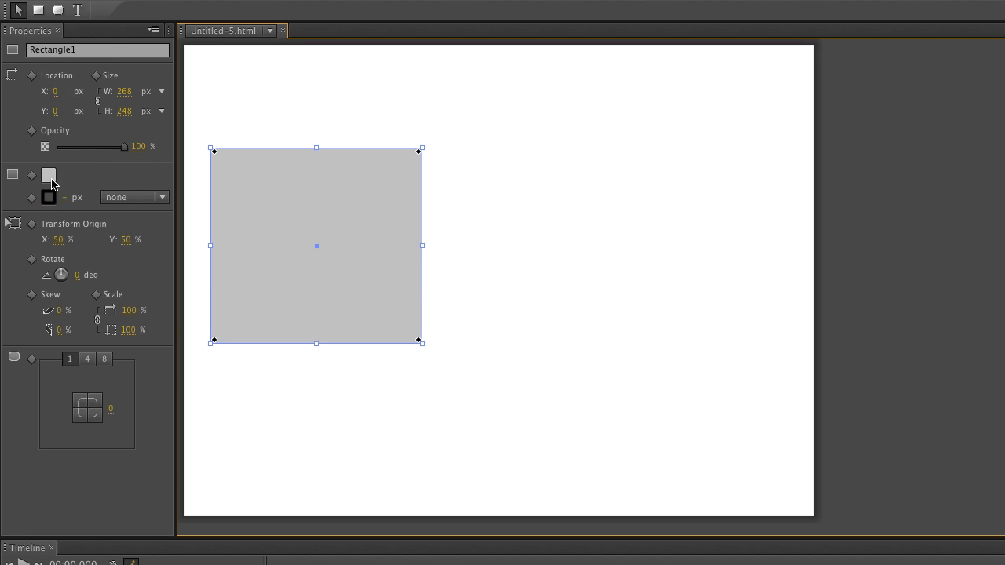
click(131, 200)
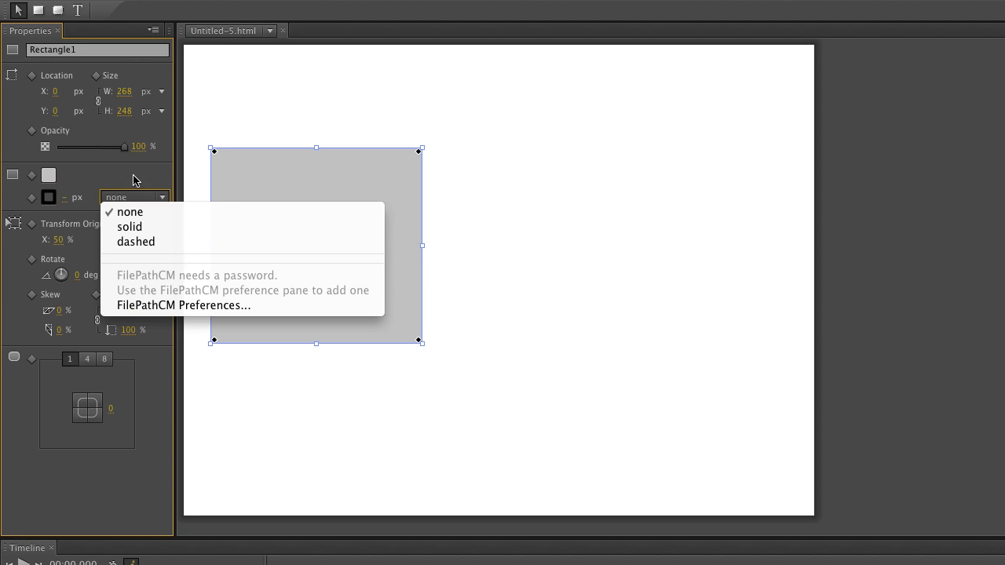
click(133, 179)
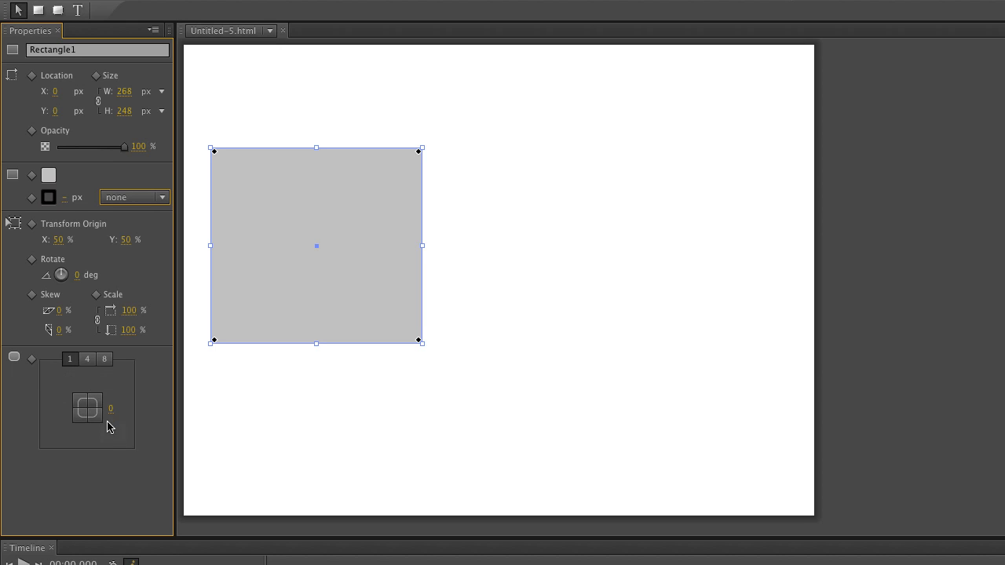
drag(110, 409, 177, 412)
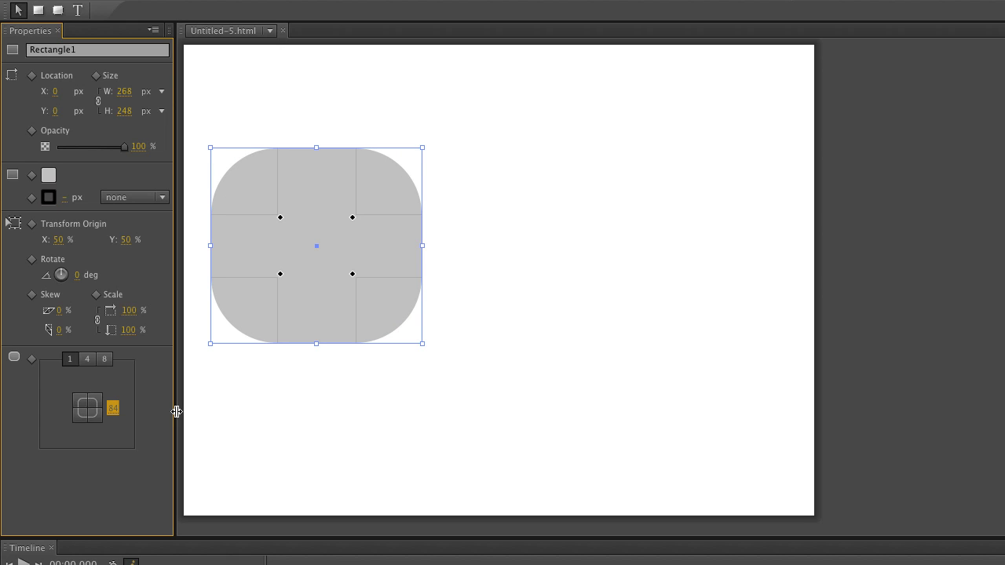
drag(177, 412, 177, 412)
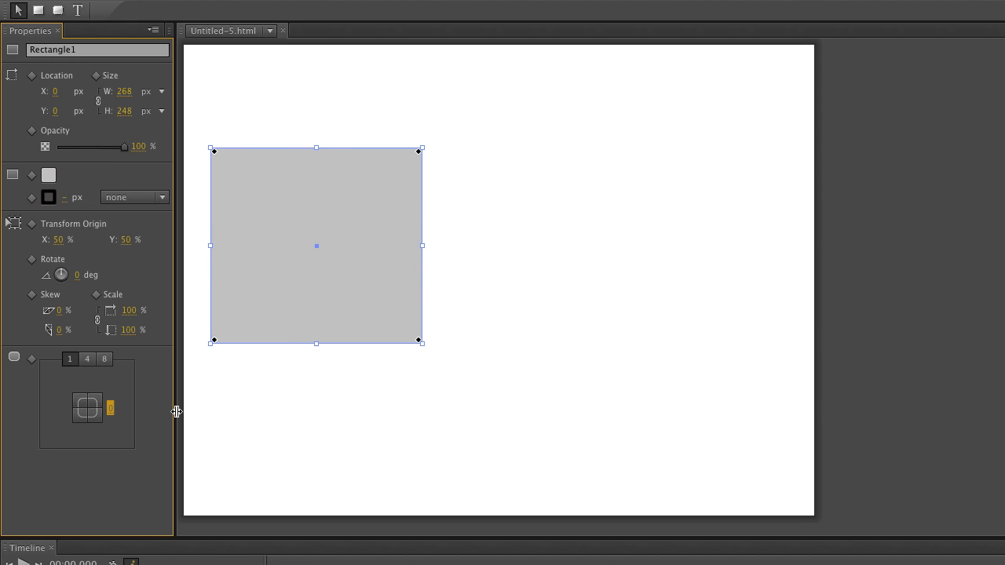
- Deselect the rectangle, collapse the stage's timeline tracks, and zoom the ruler out to about twelve seconds
click(262, 98)
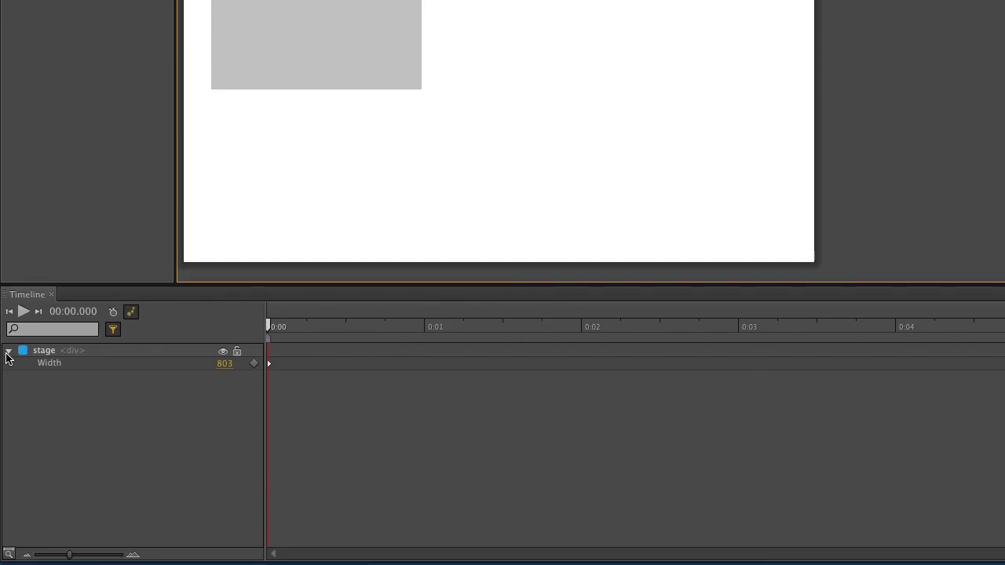
click(8, 352)
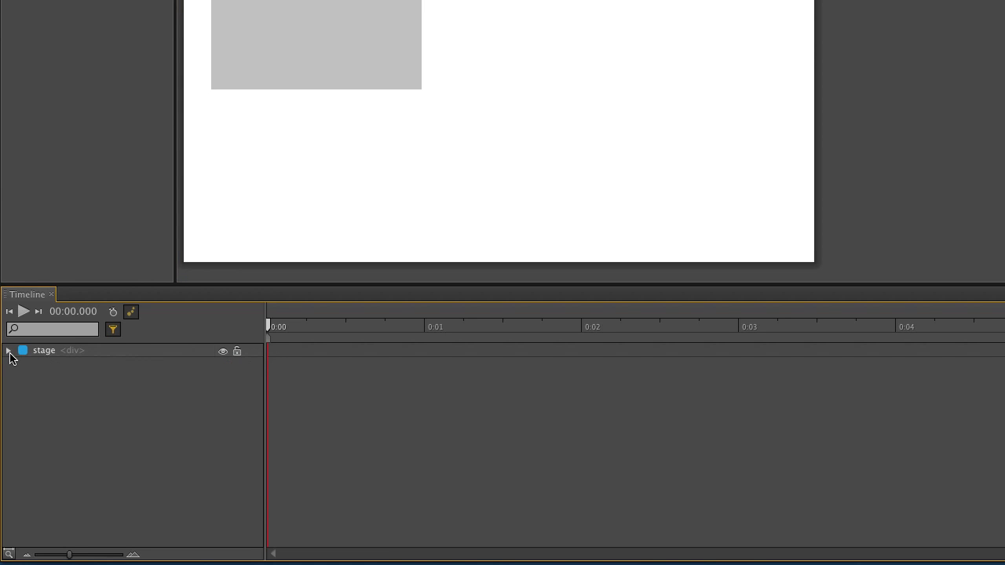
click(8, 351)
click(10, 353)
click(9, 353)
click(10, 353)
mouse_move(69, 555)
mouse_down()
mouse_move(95, 558)
mouse_move(63, 557)
mouse_up()
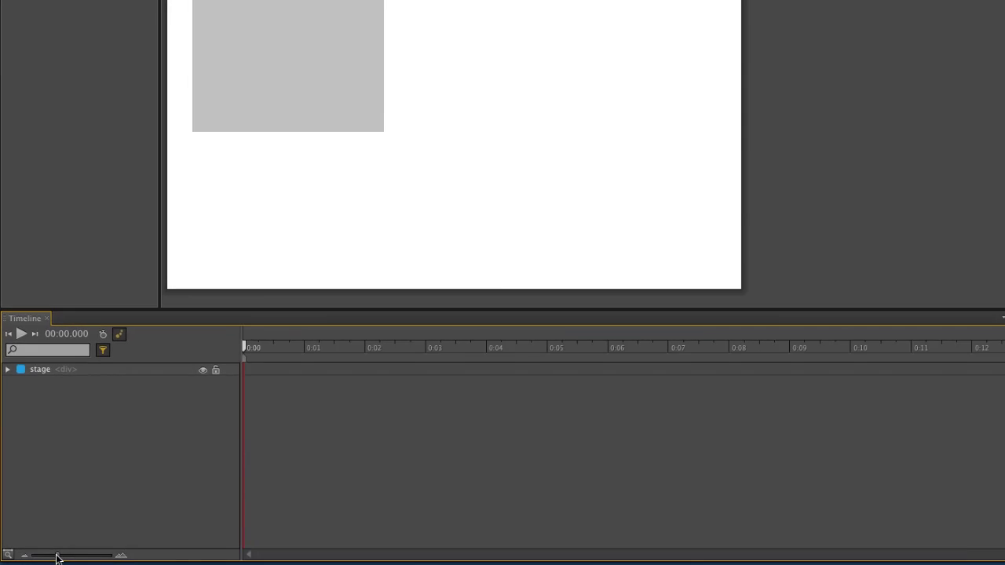